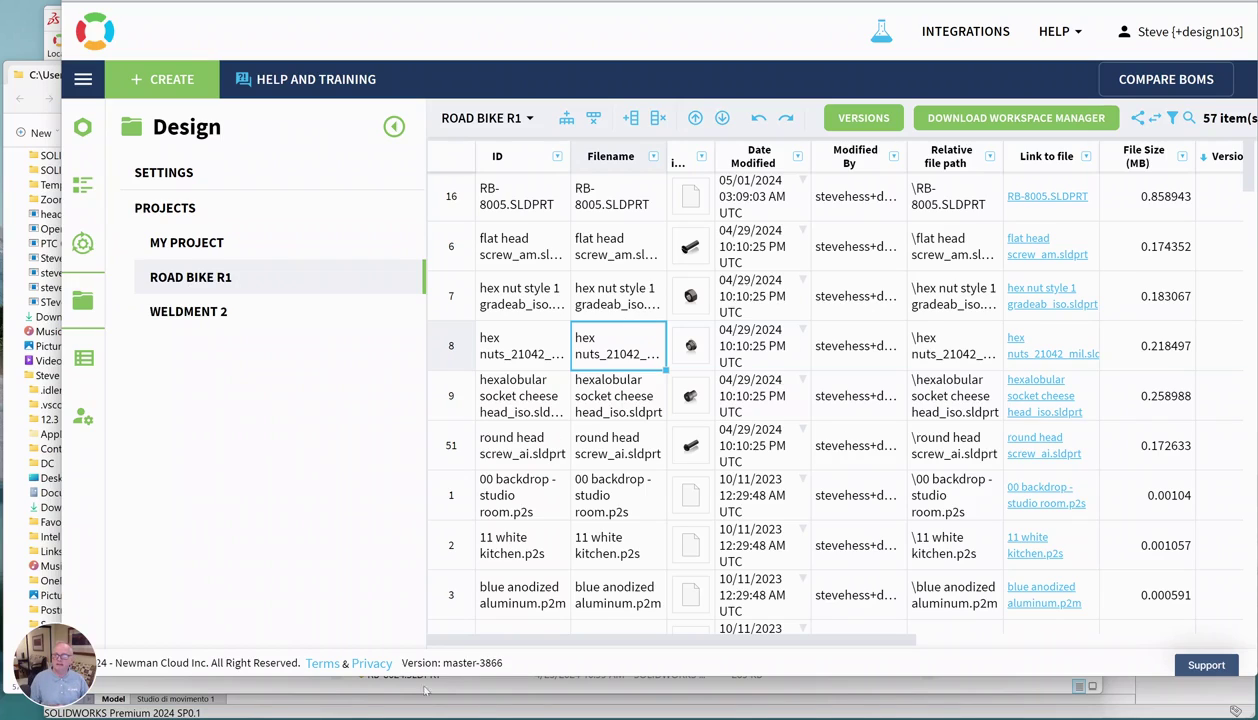
Step: Switch to the RB-8001 assembly in SOLIDWORKS and open the OpenBOM Workspace Manager, moving its window slightly aside
left_click(367, 714)
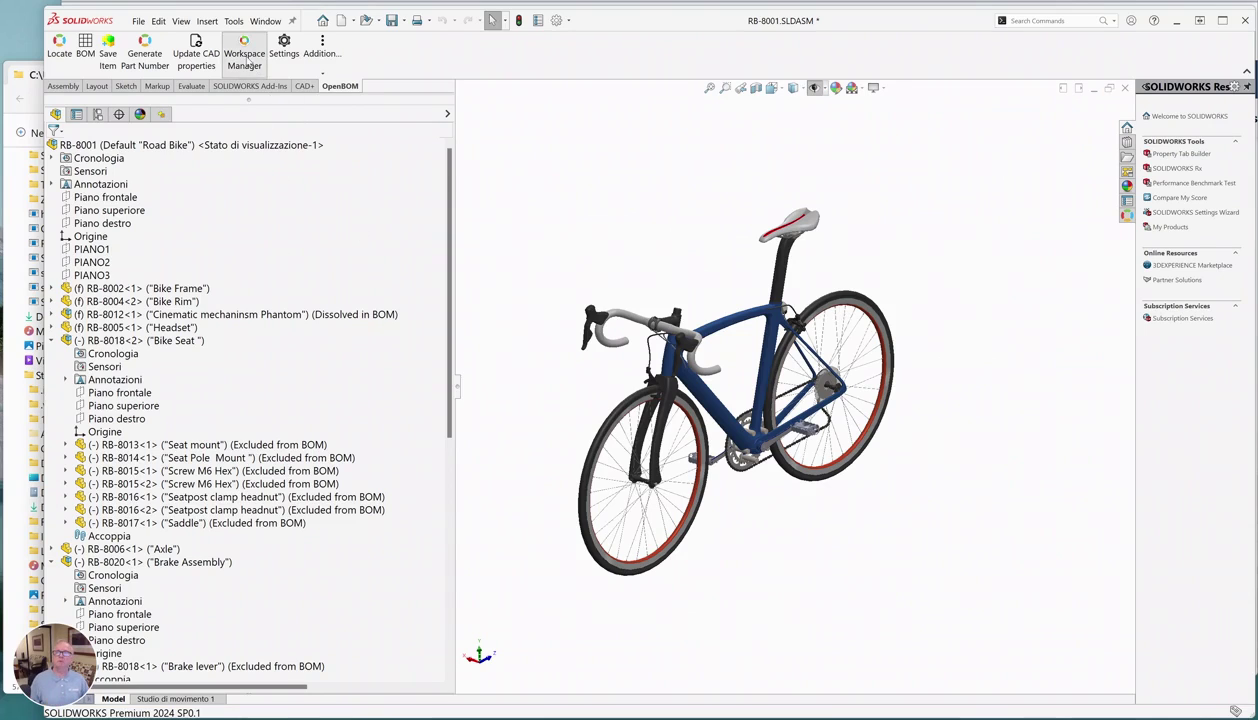
left_click(245, 60)
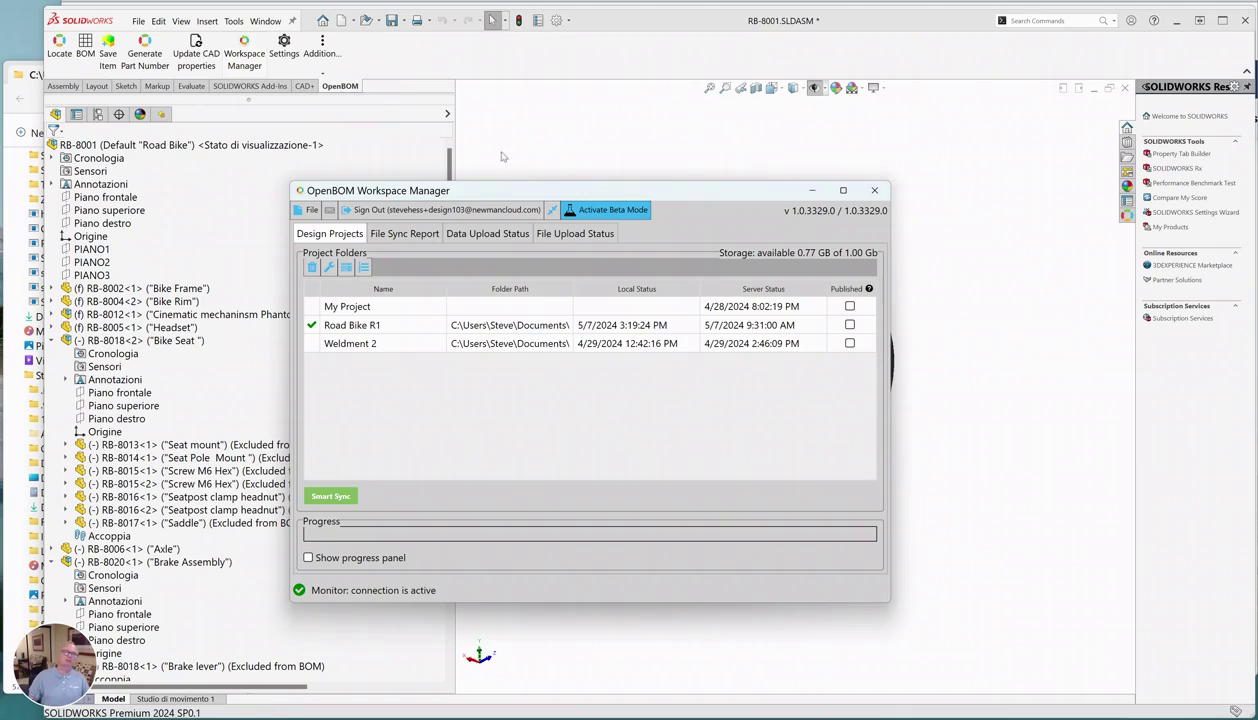
left_click_drag(524, 190, 448, 177)
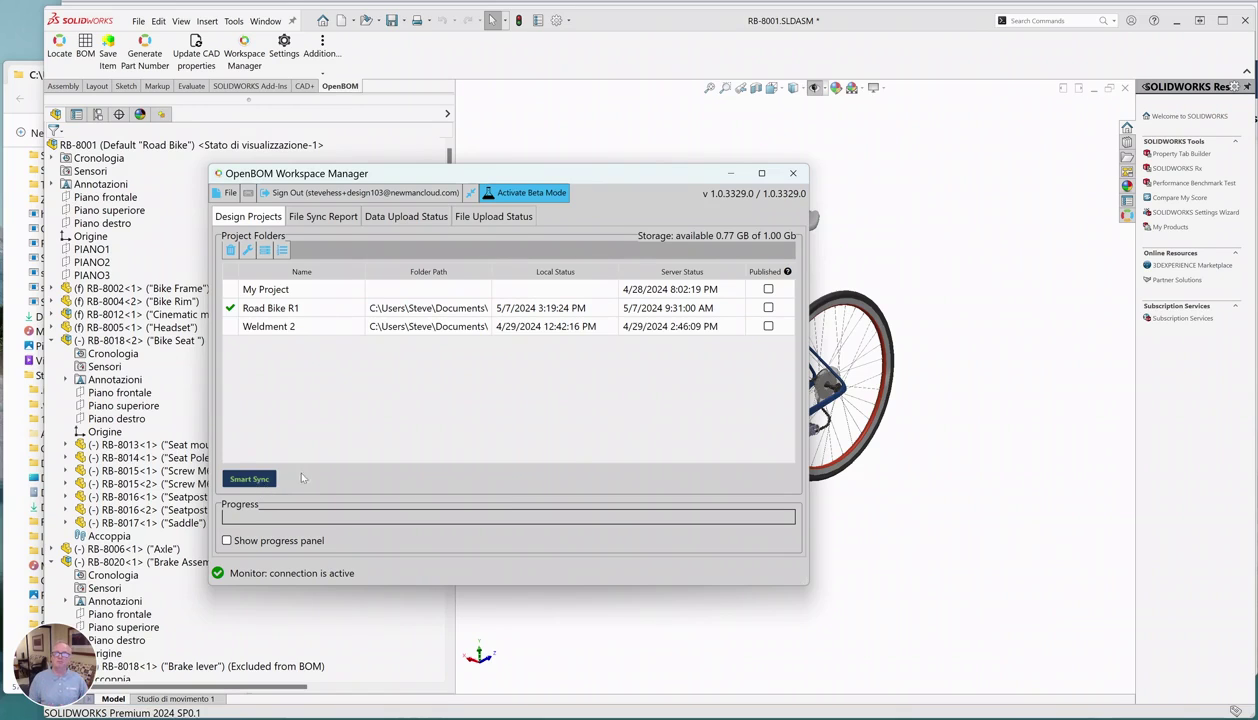
Step: Widen the Folder Path column and open the Road Bike R1 project's local folder in File Explorer
left_click_drag(494, 274, 580, 285)
left_click(465, 310)
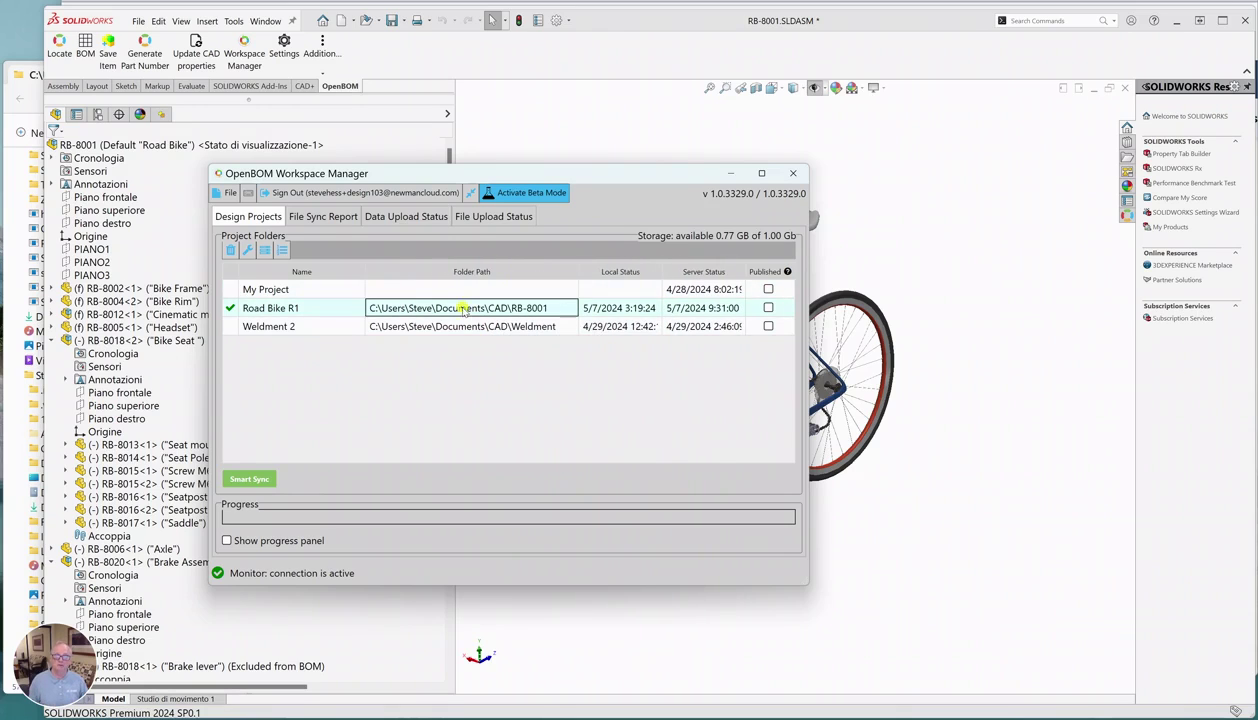
right_click(465, 312)
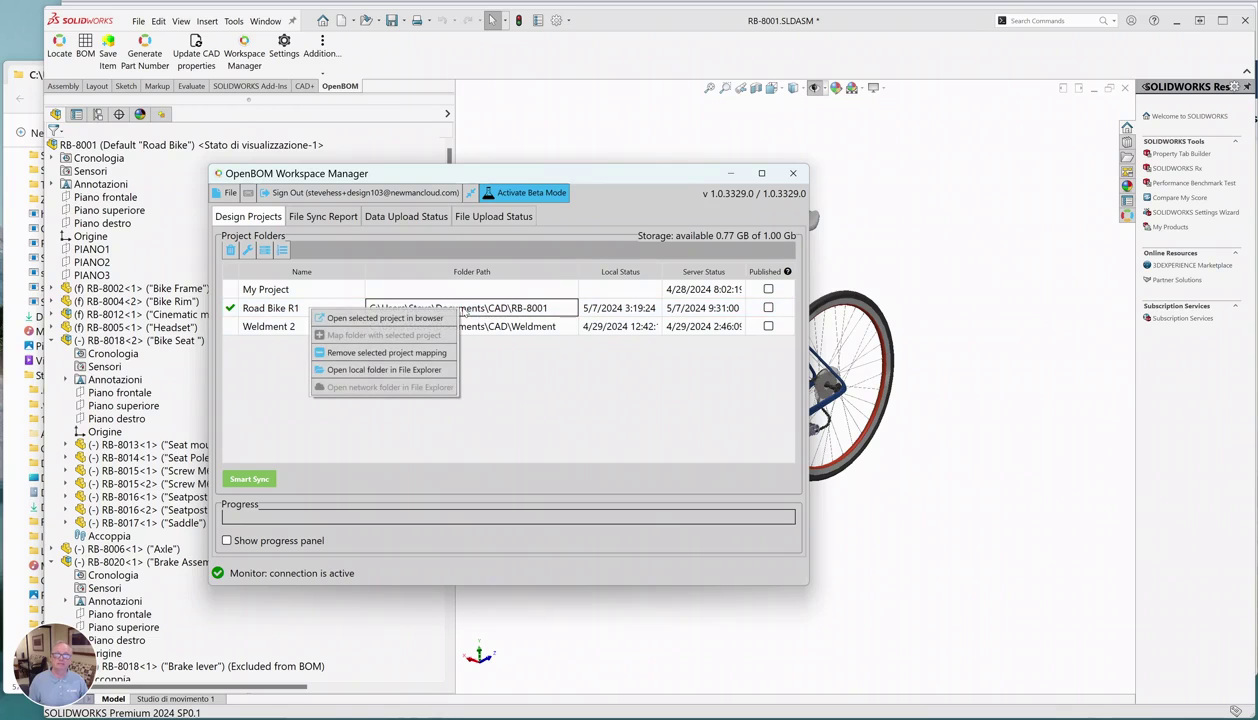
left_click(382, 369)
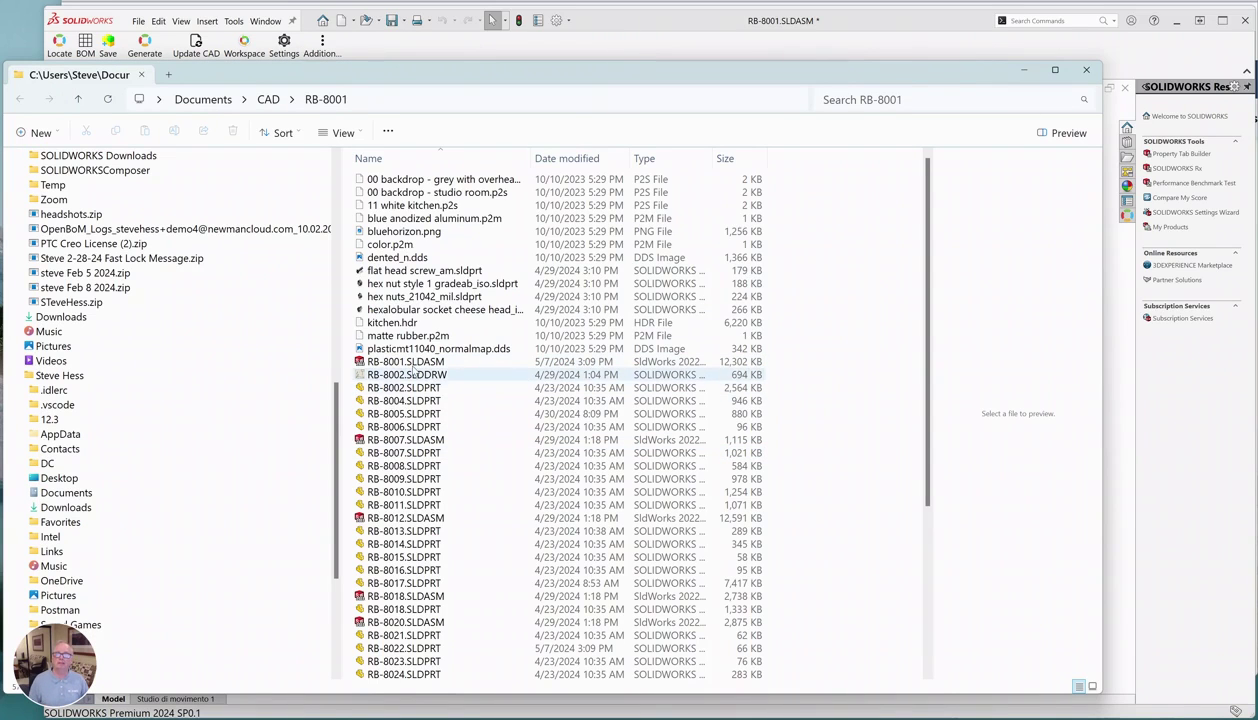
Step: Compare the Road Bike R1 project's files in the OpenBOM web page with the local RB-8001 folder, returning to SOLIDWORKS
left_click(641, 20)
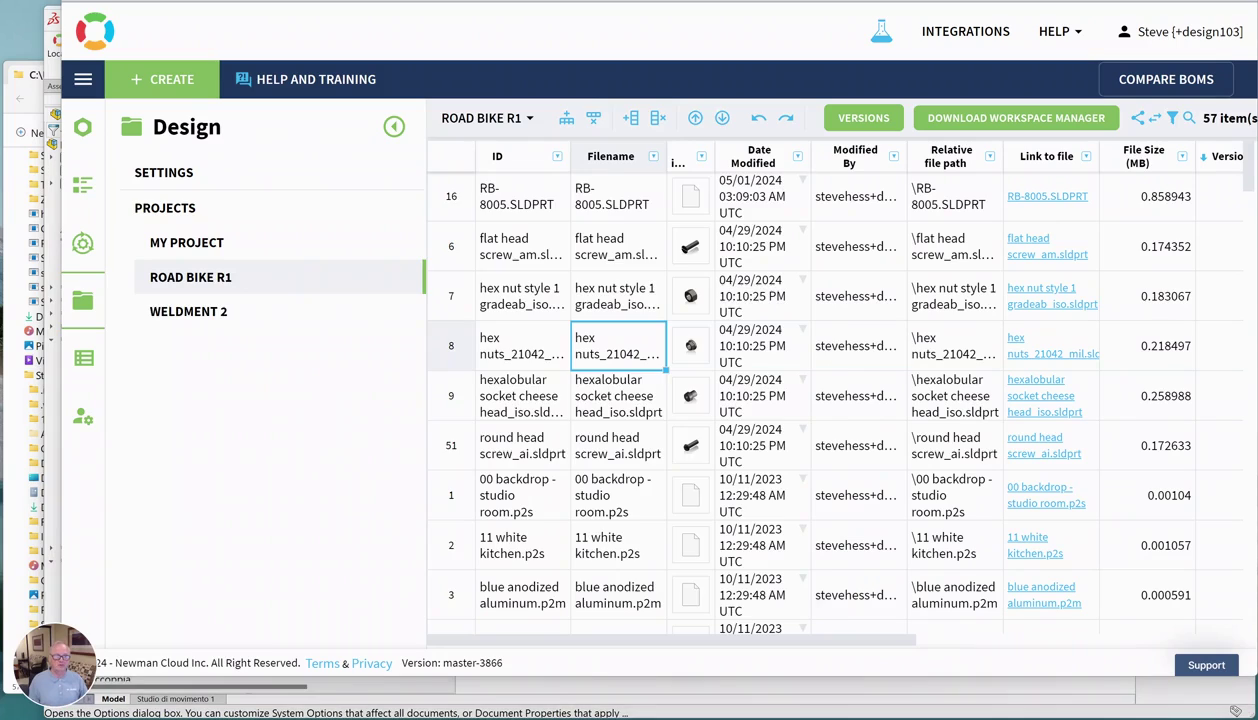
left_click(800, 718)
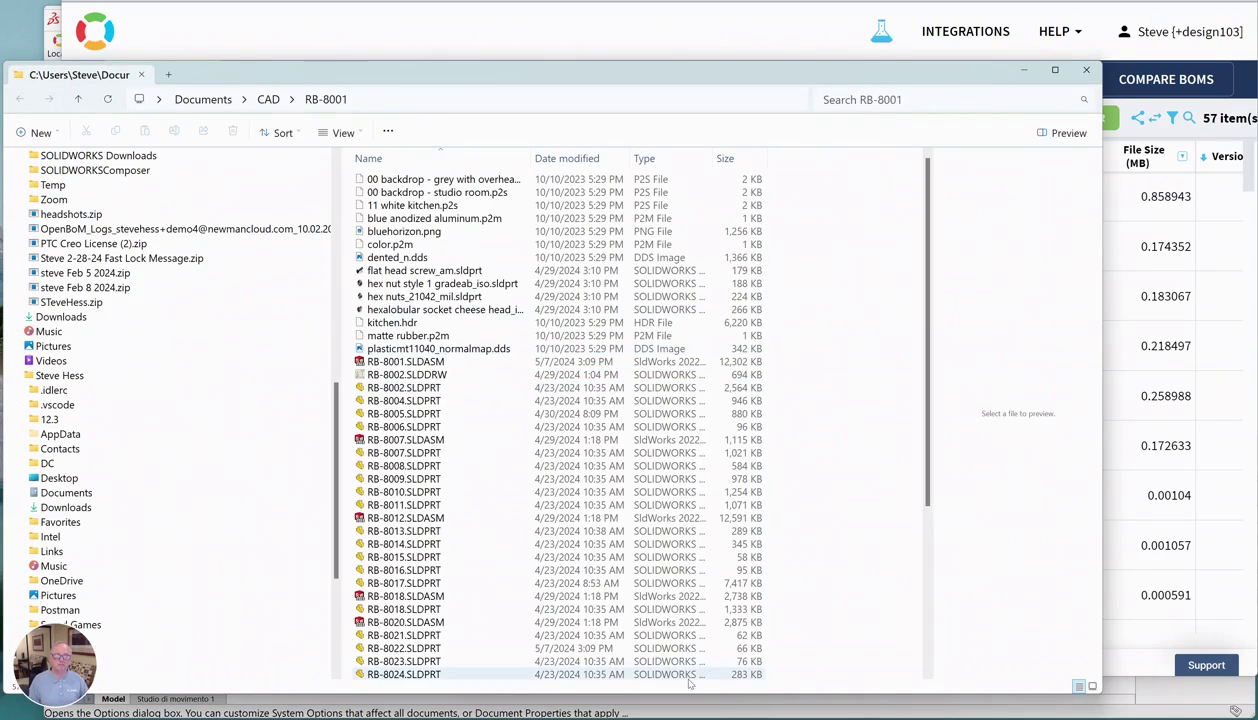
key("alt+Tab")
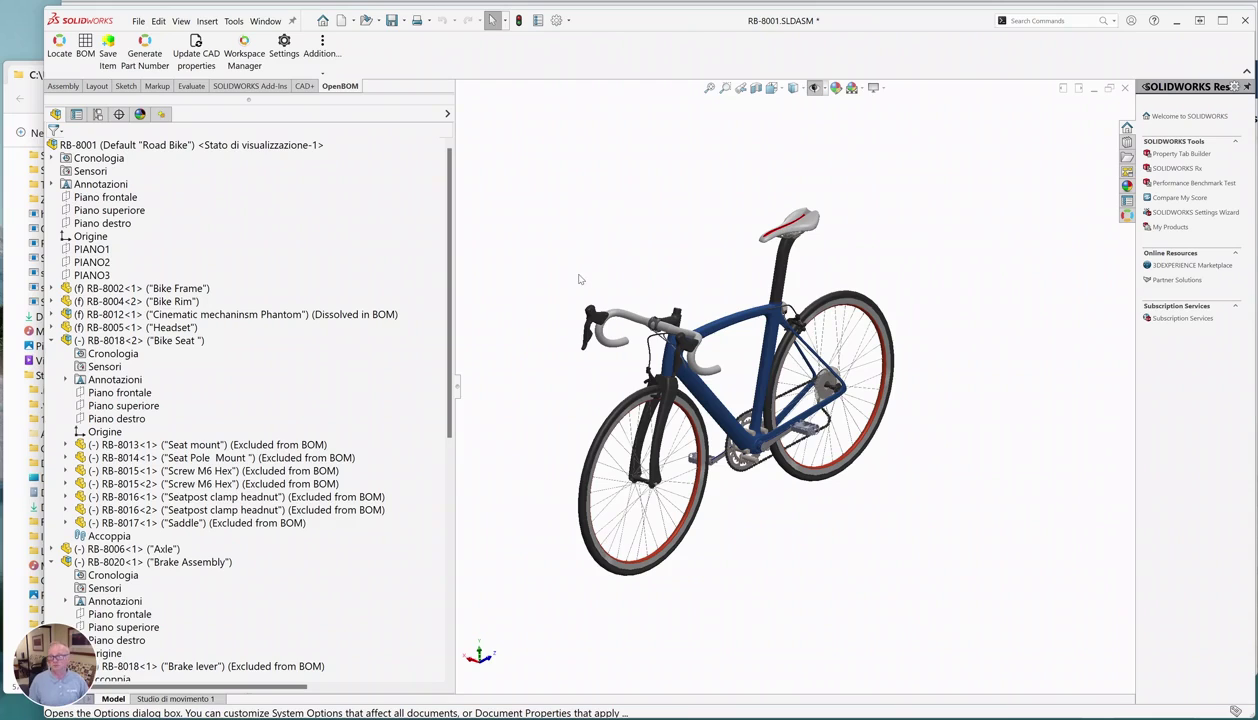
Step: Review the Workspace Manager's file sync report for Road Bike R1, showing only newer local updates with the full Status text readable
left_click(244, 52)
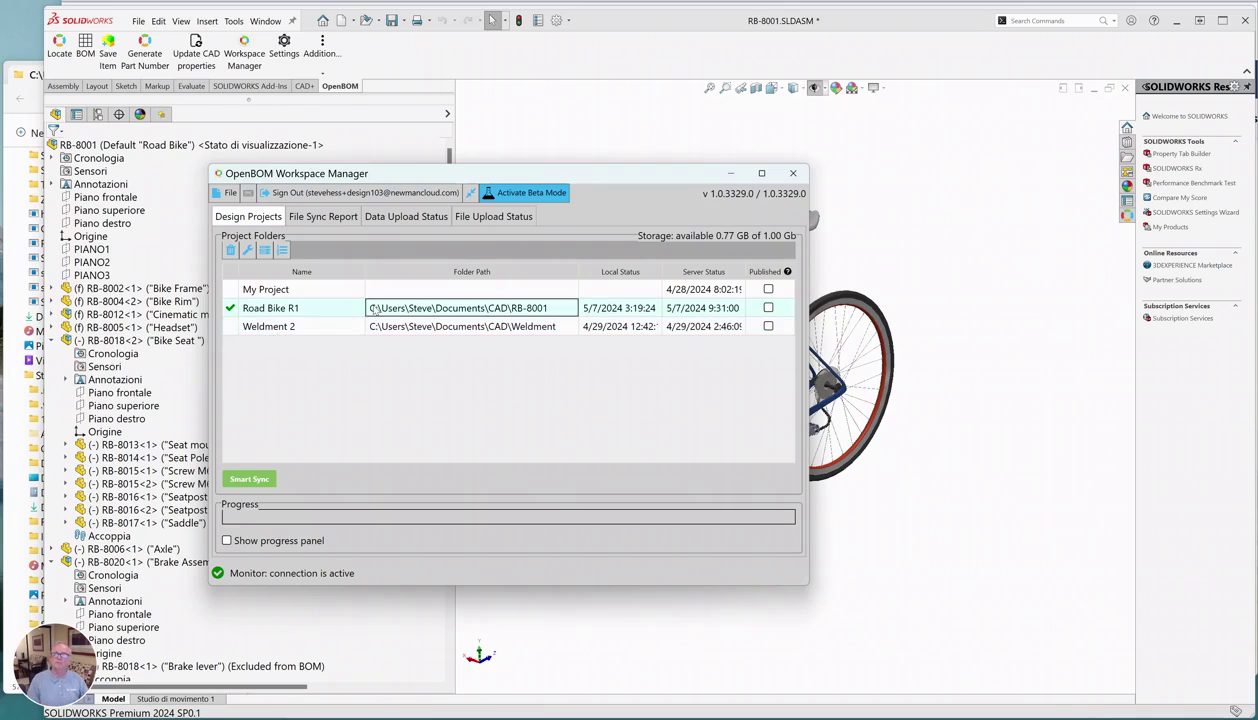
left_click(322, 216)
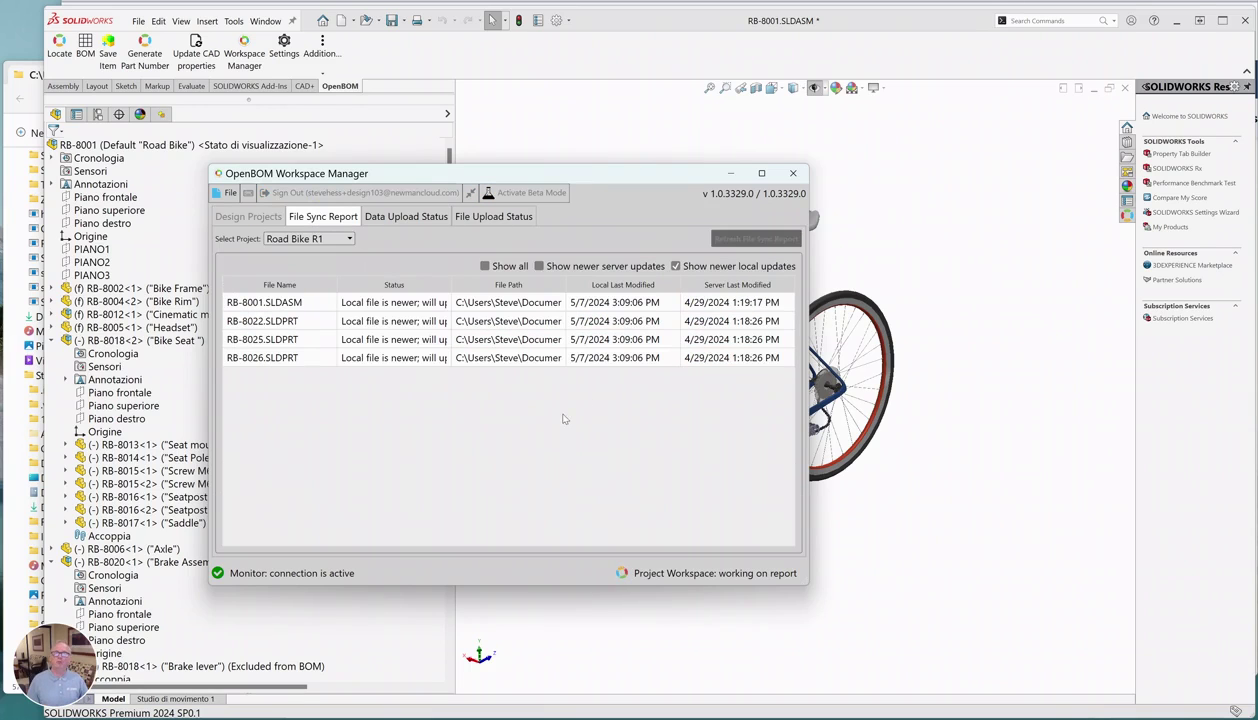
left_click(676, 266)
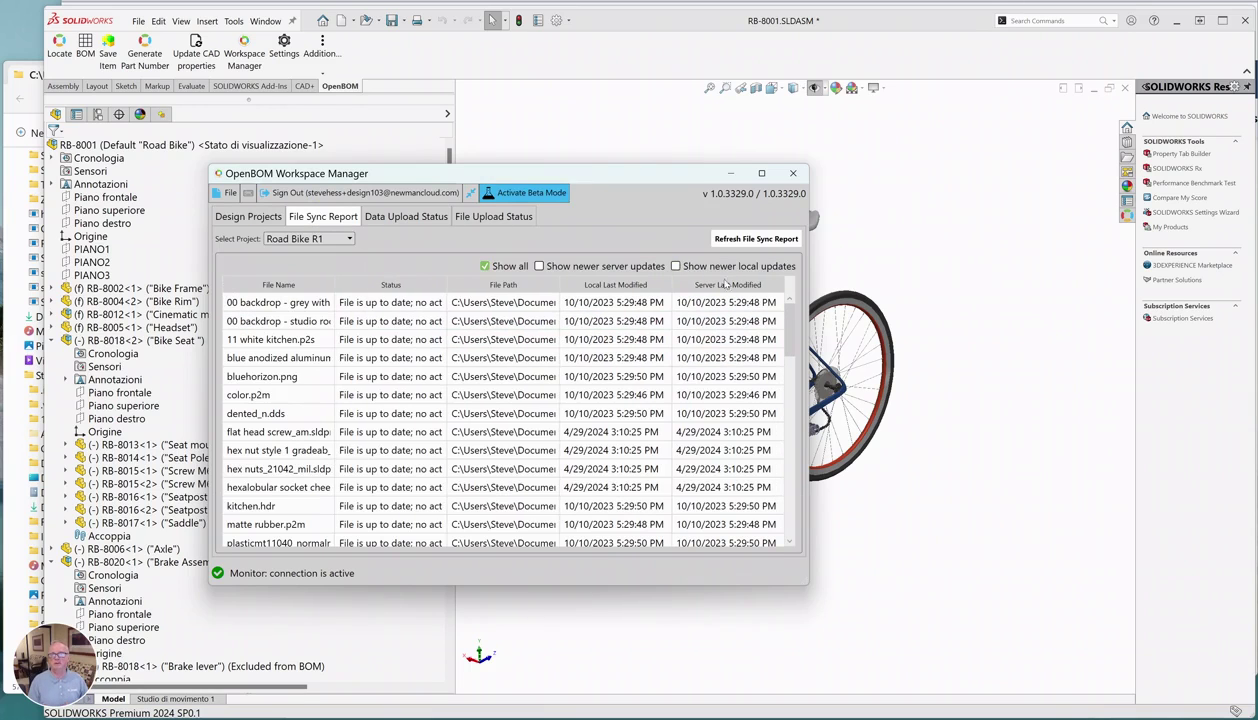
left_click(676, 267)
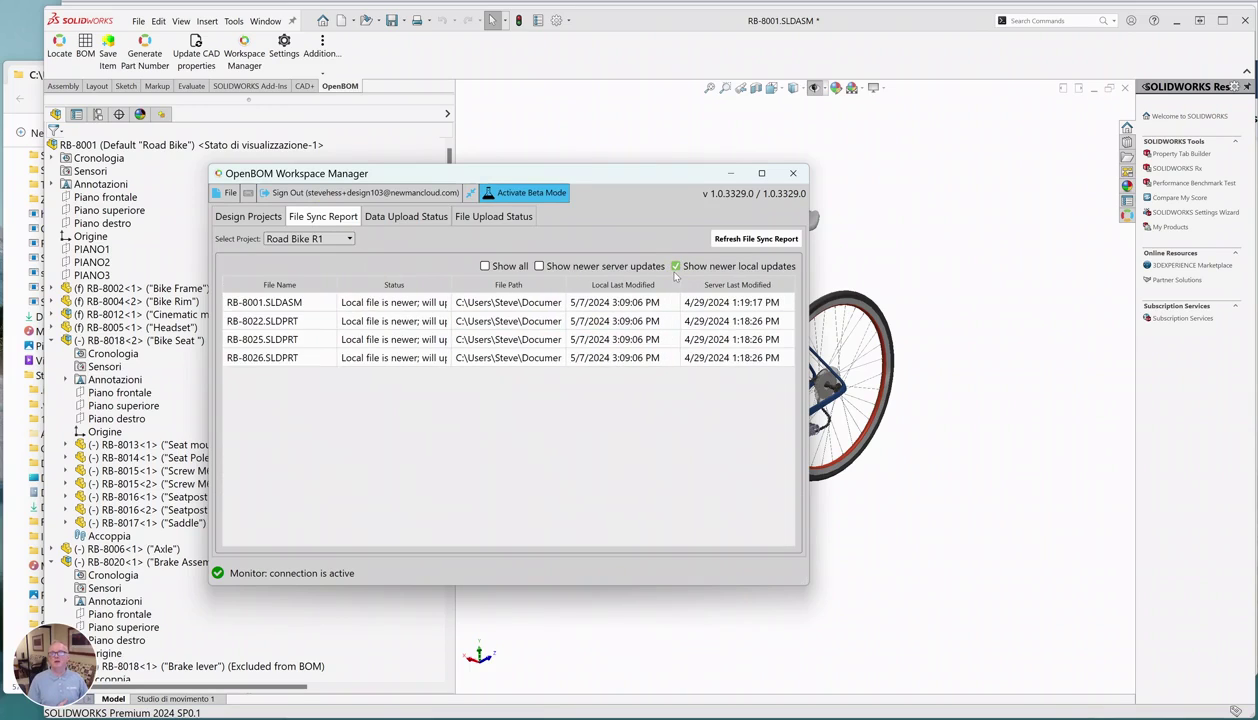
left_click_drag(449, 286, 494, 286)
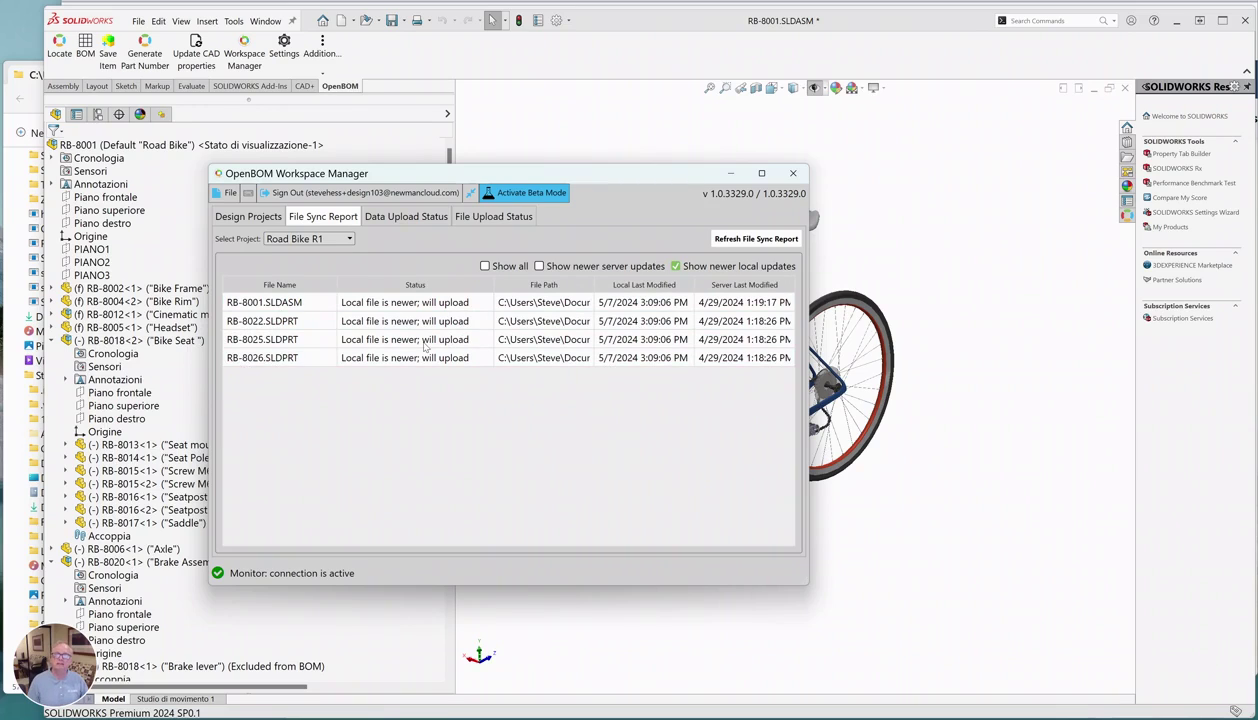
left_click(302, 244)
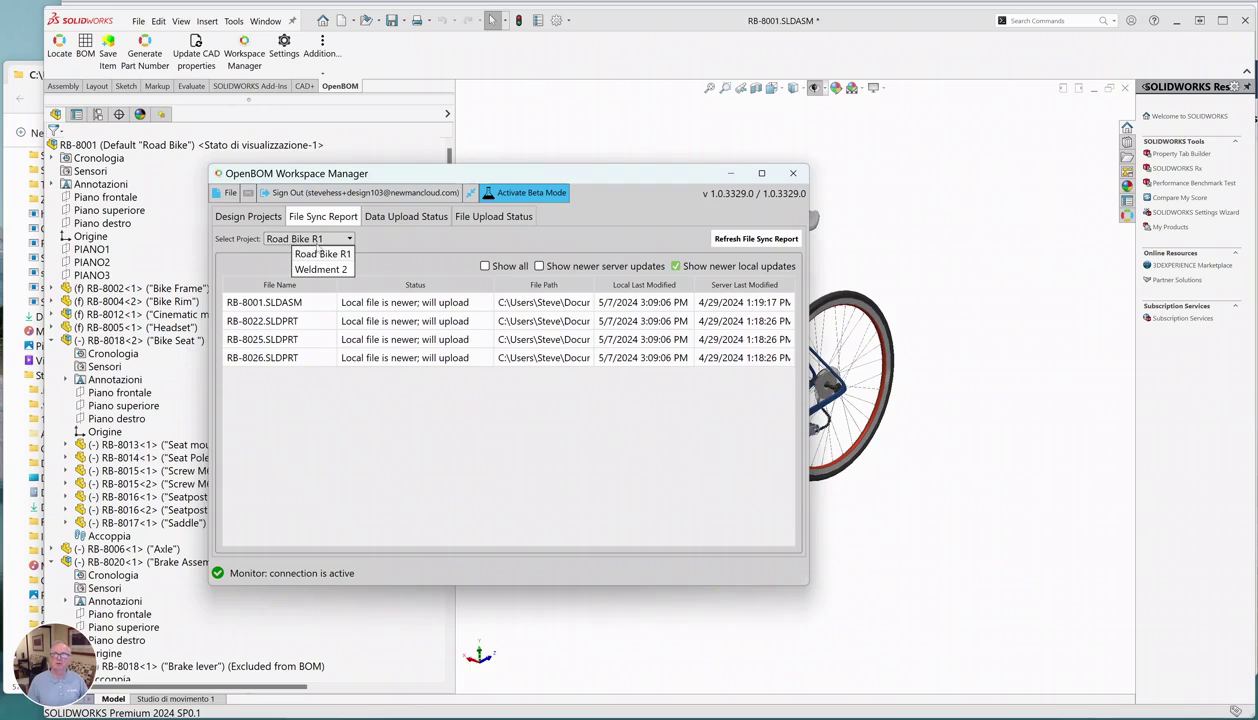
left_click(253, 218)
Step: Run Smart Sync on the Road Bike R1 design project with the progress panel shown
left_click(253, 218)
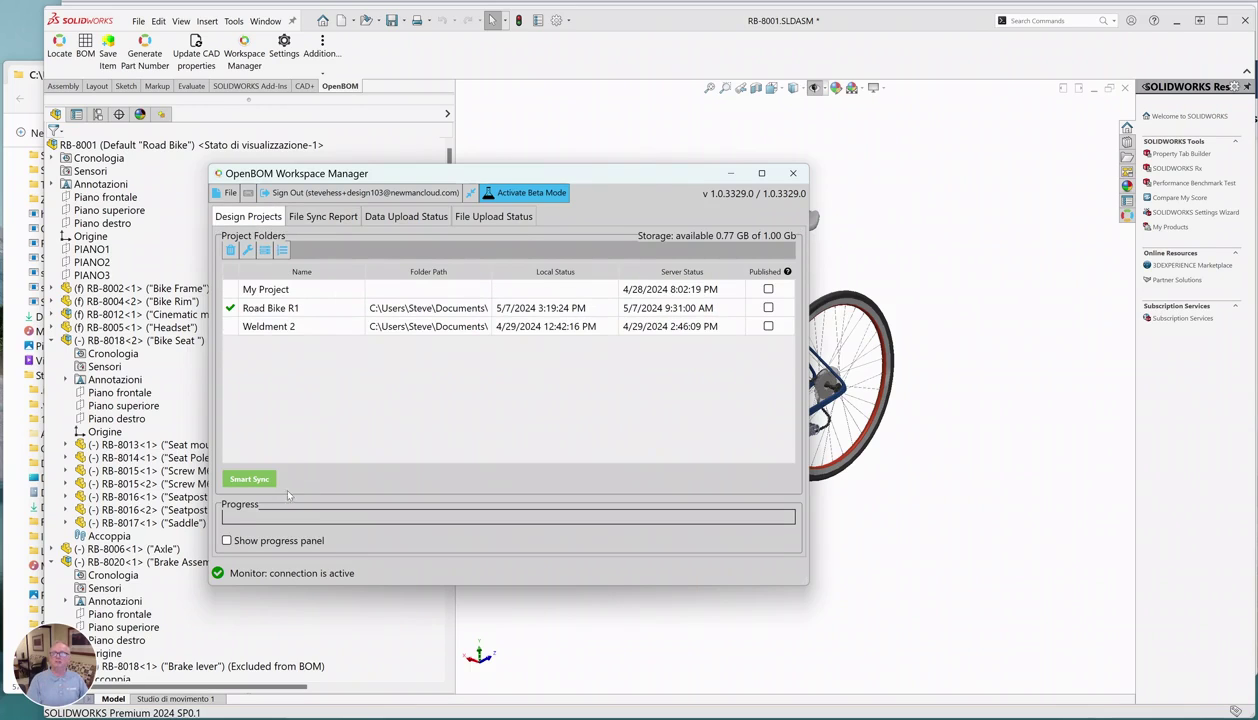
left_click(236, 478)
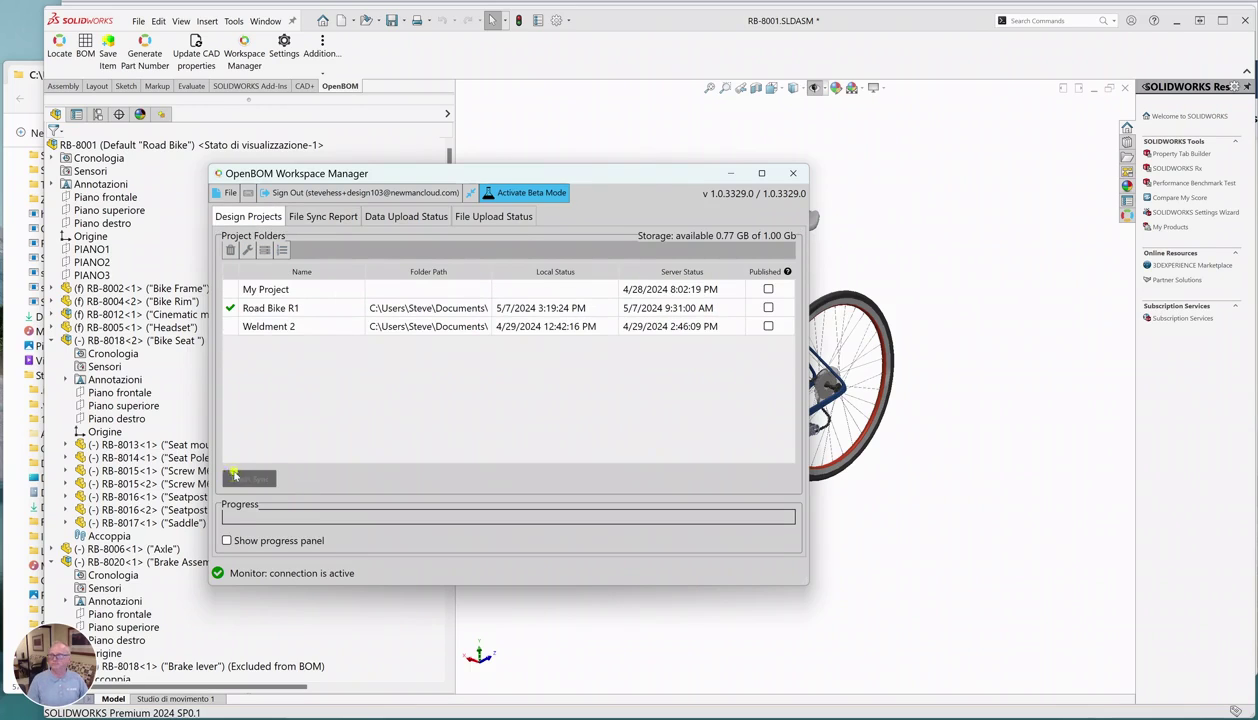
left_click(226, 538)
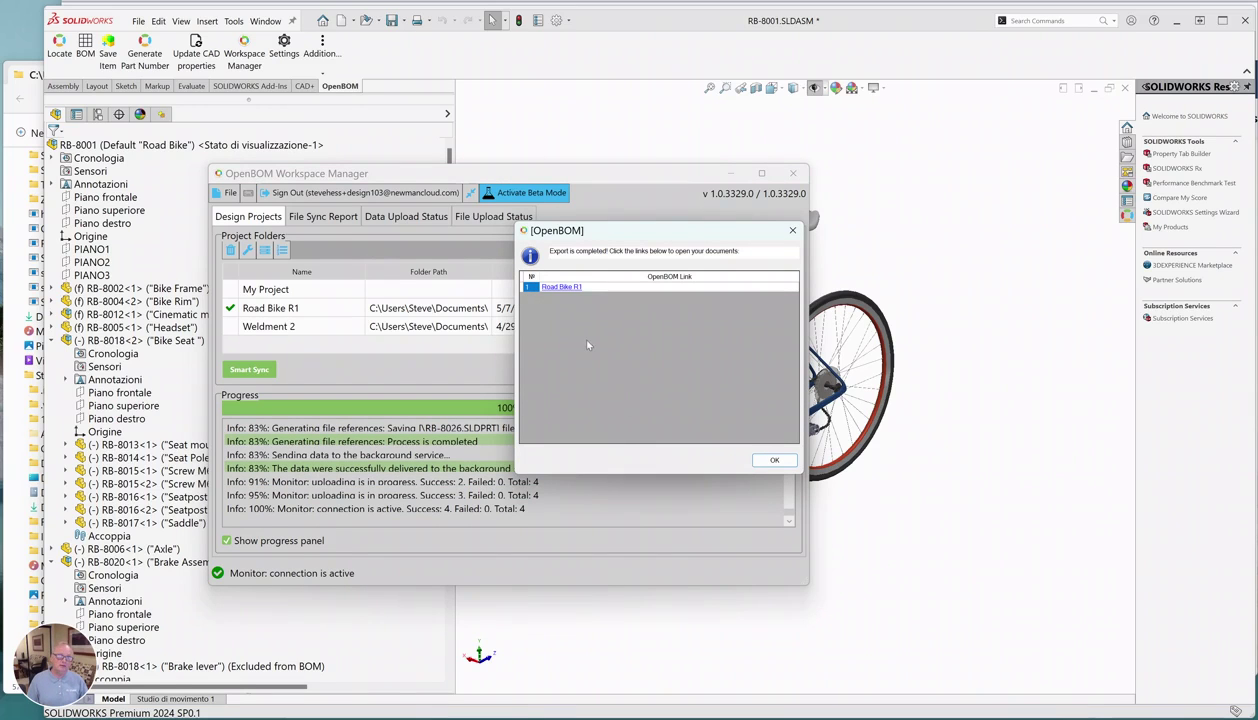
Step: Open the synced Road Bike R1 project from its OpenBOM link and view the version histories of the flat head screw and other fasteners
left_click(562, 287)
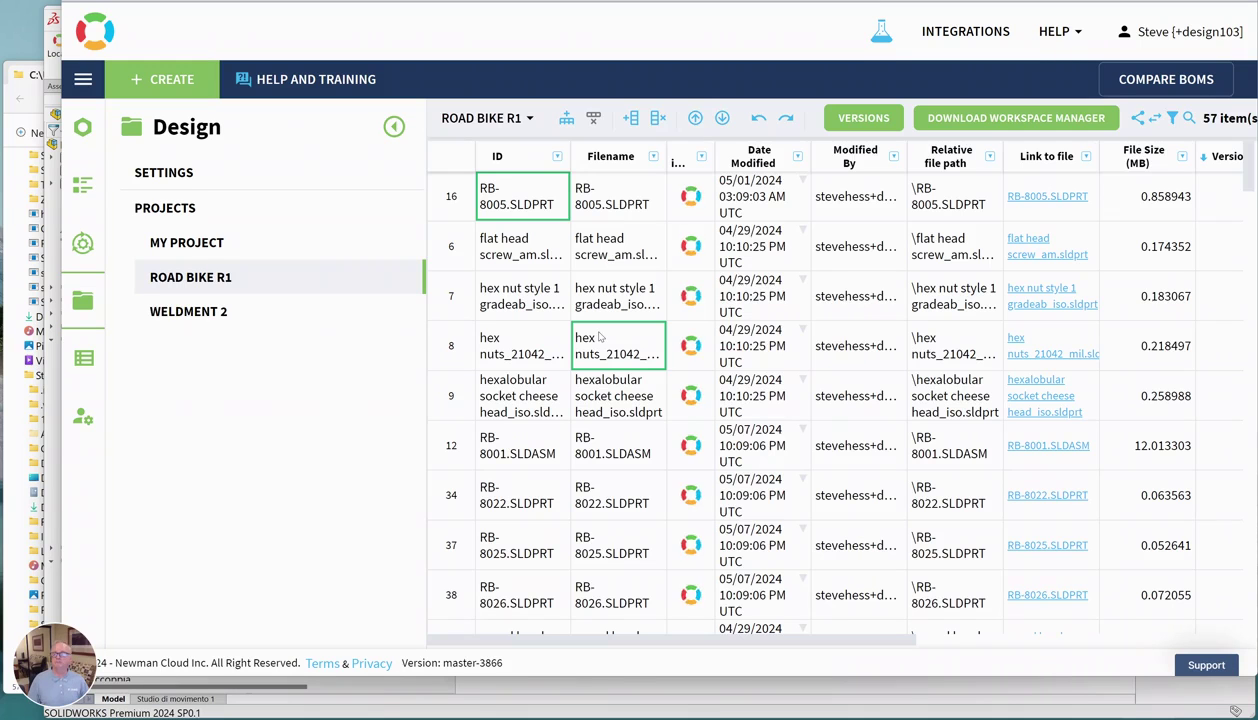
left_click(859, 118)
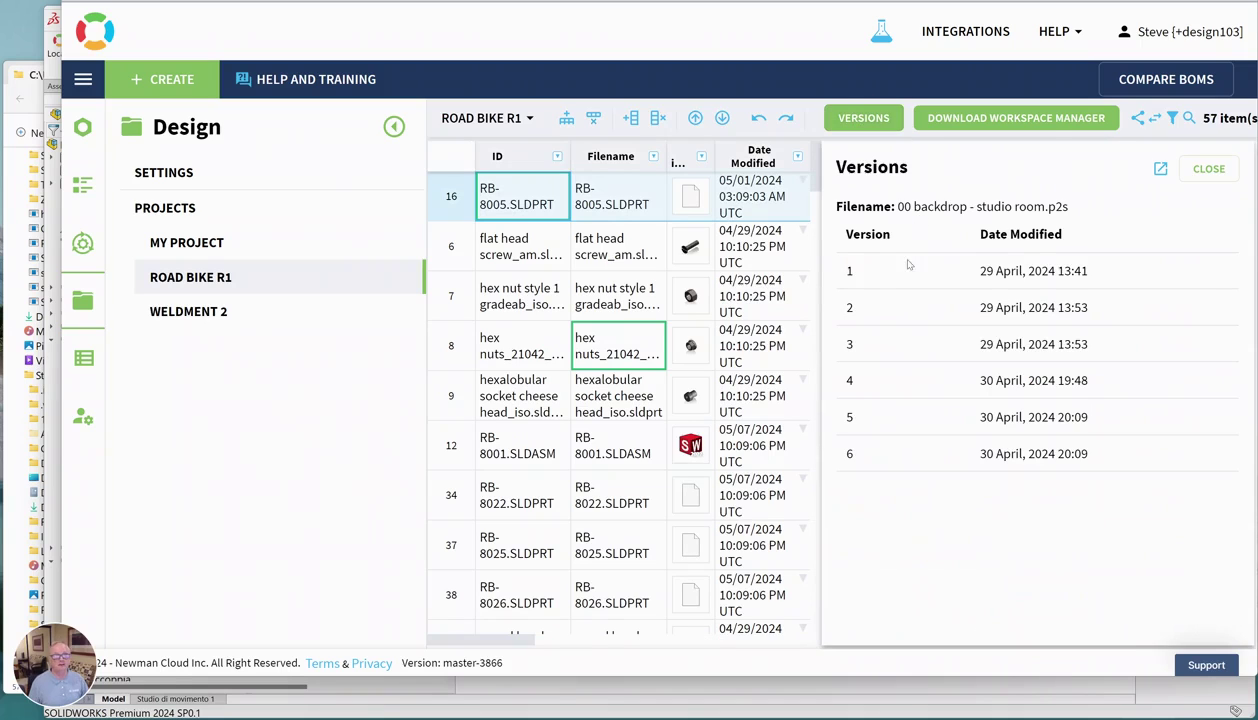
left_click(526, 248)
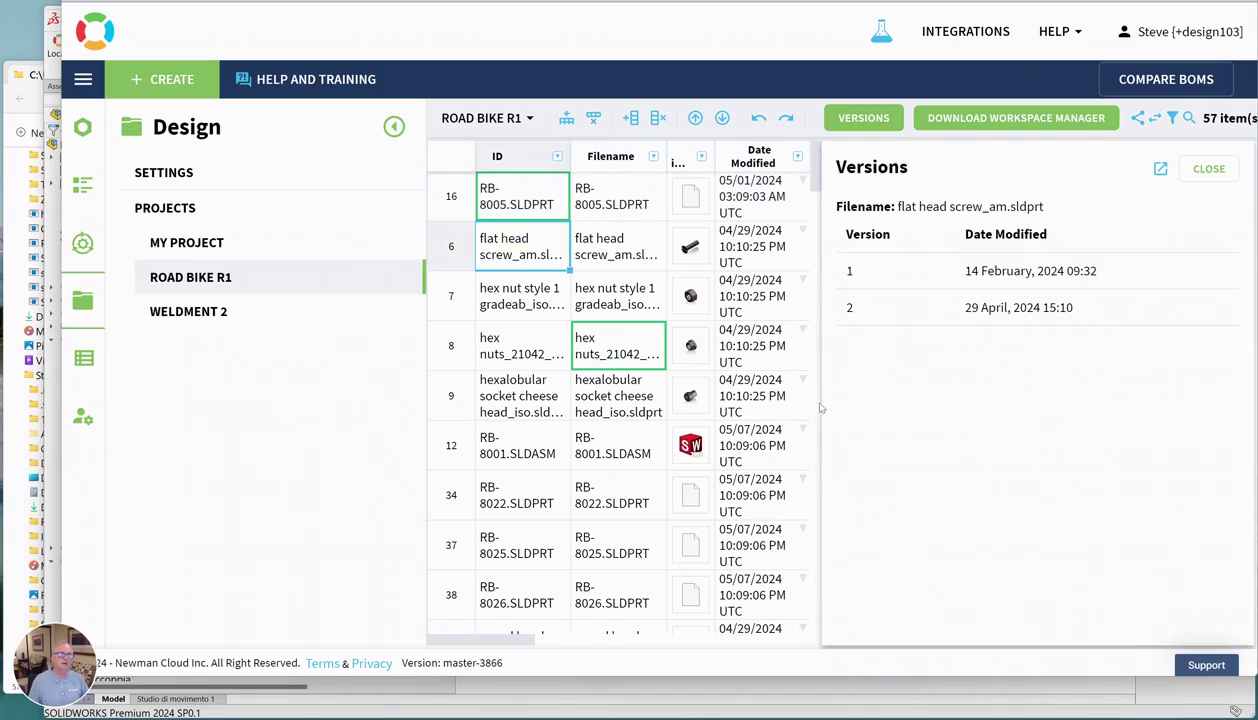
left_click(520, 296)
left_click(526, 390)
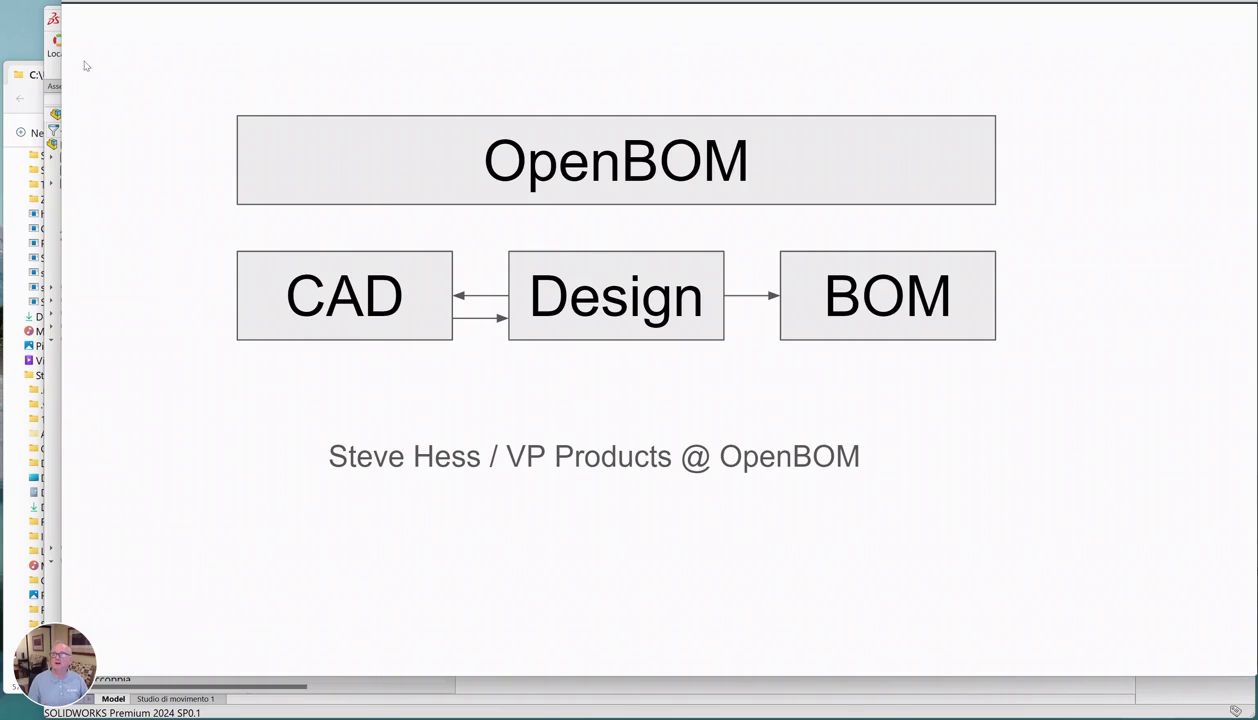
Step: Locate the SOLIDWORKS assembly's BOM DEMO0000 in OpenBOM and view the Bike Frame's drawing PDF
left_click(57, 18)
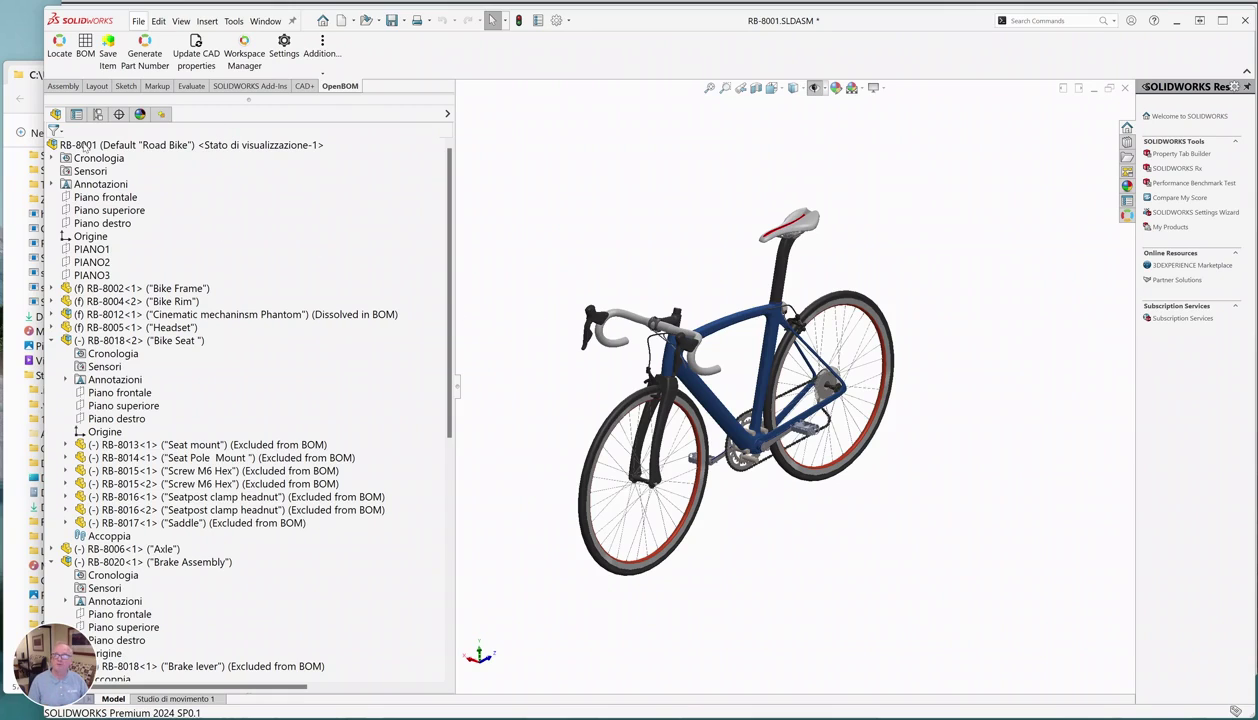
left_click(61, 50)
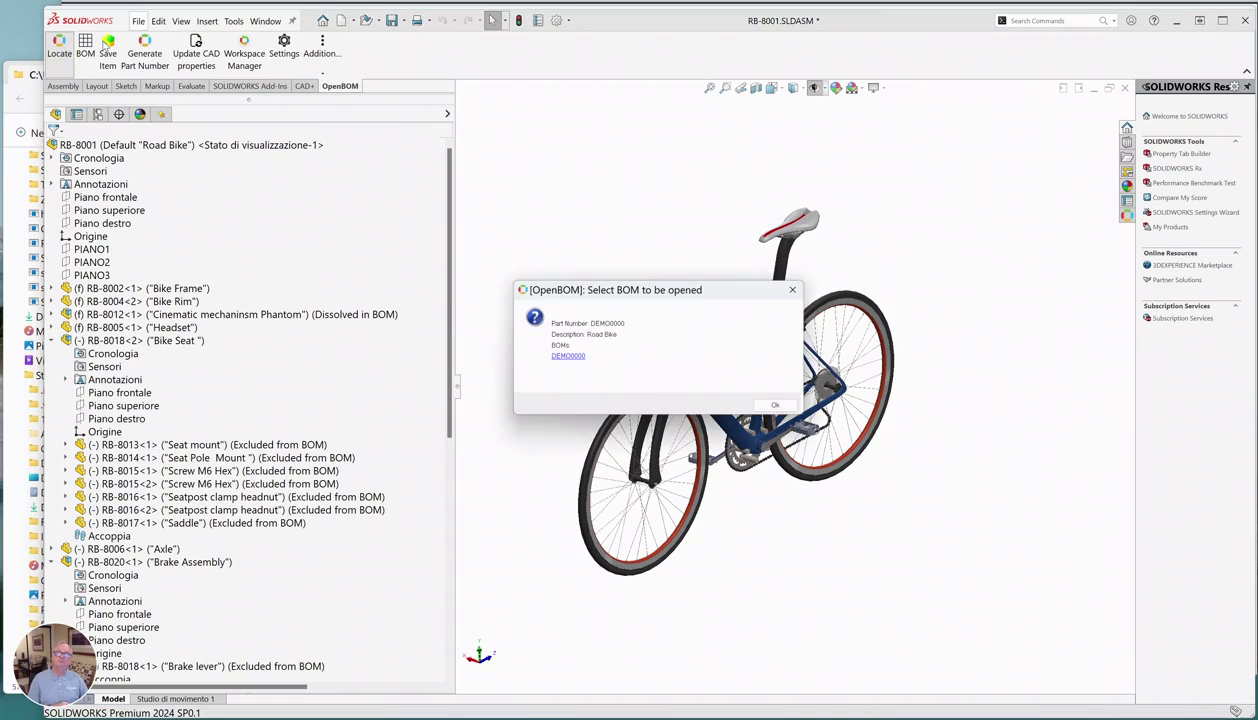
left_click(561, 357)
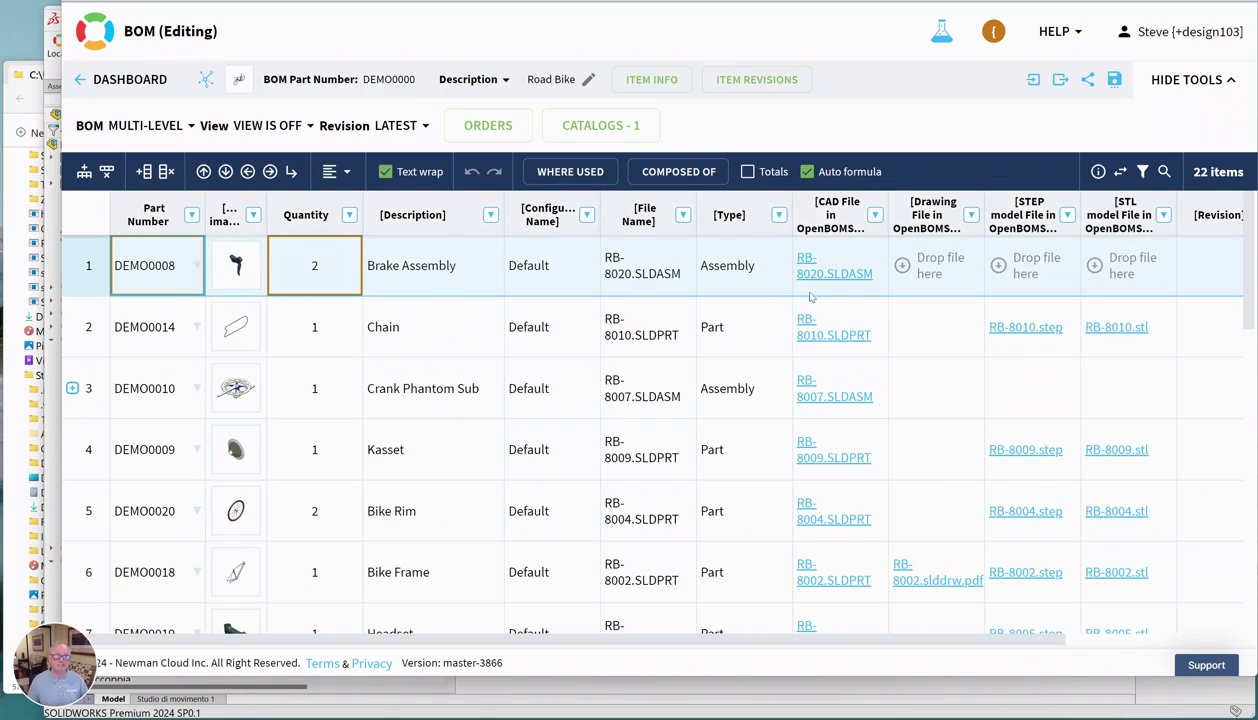
left_click(930, 577)
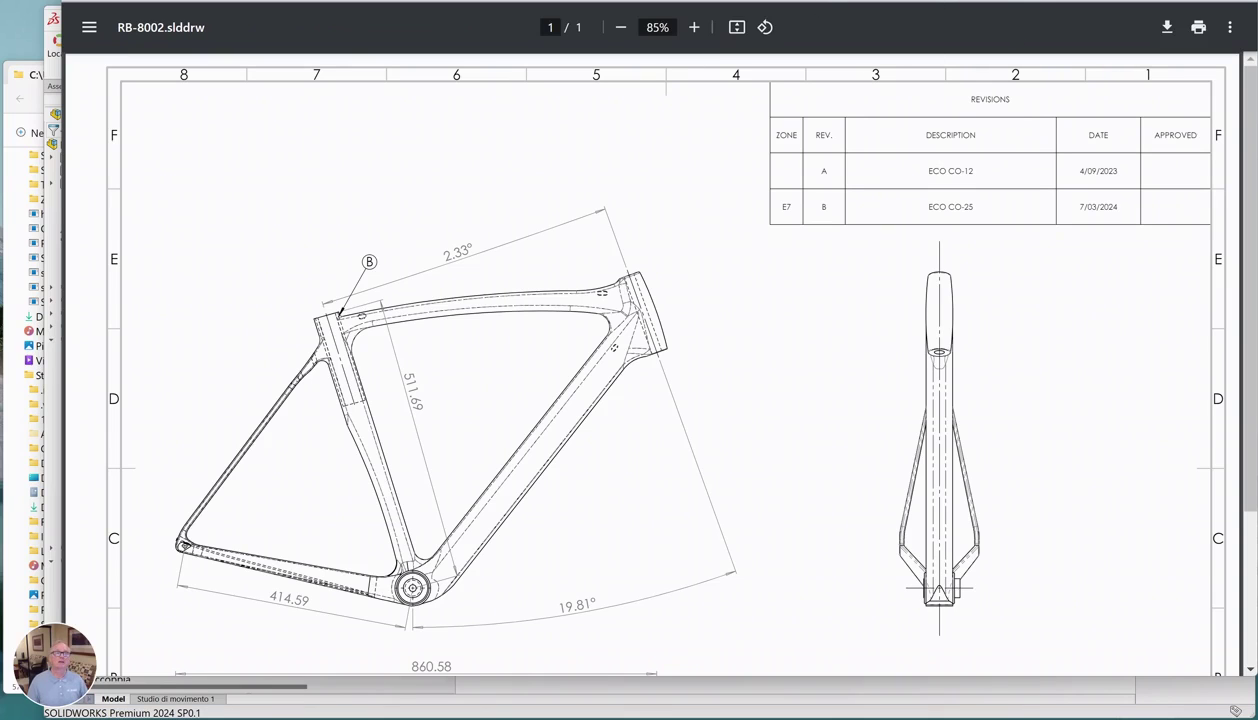
key("ctrl+w")
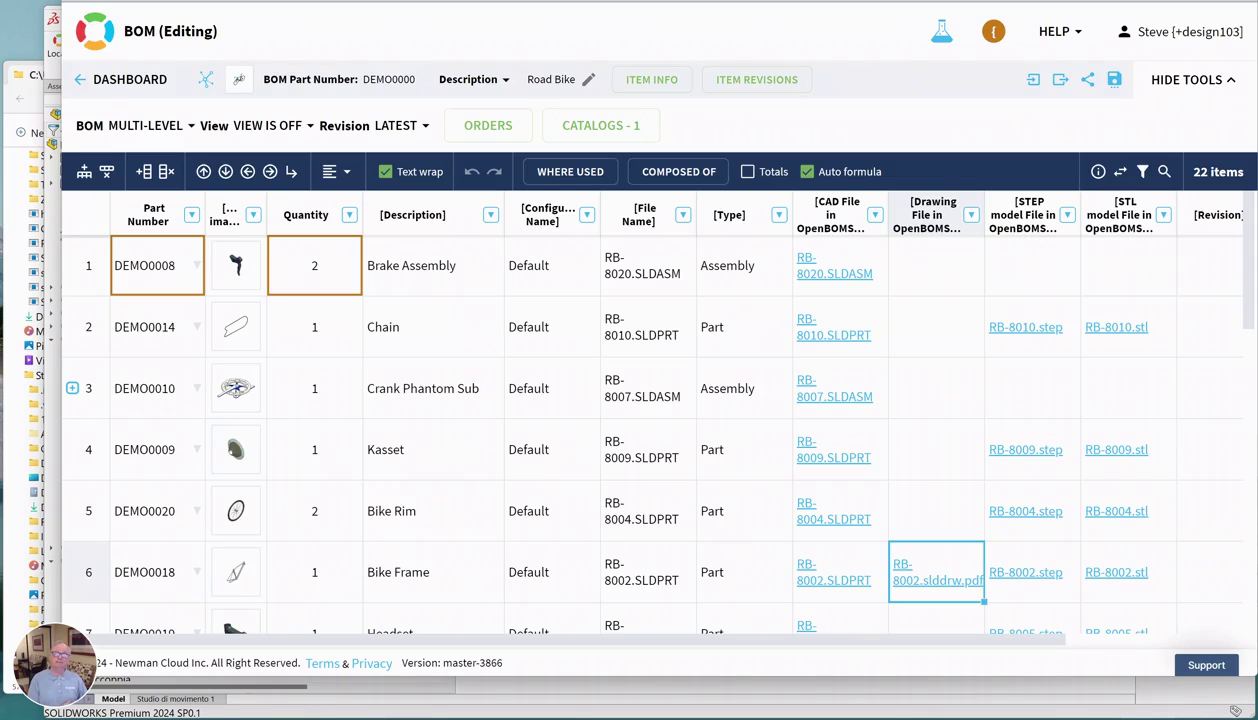
Step: Expand the Crank Phantom Sub row and review the CAD, drawing, STEP and STL file columns throughout the BOM
left_click(76, 390)
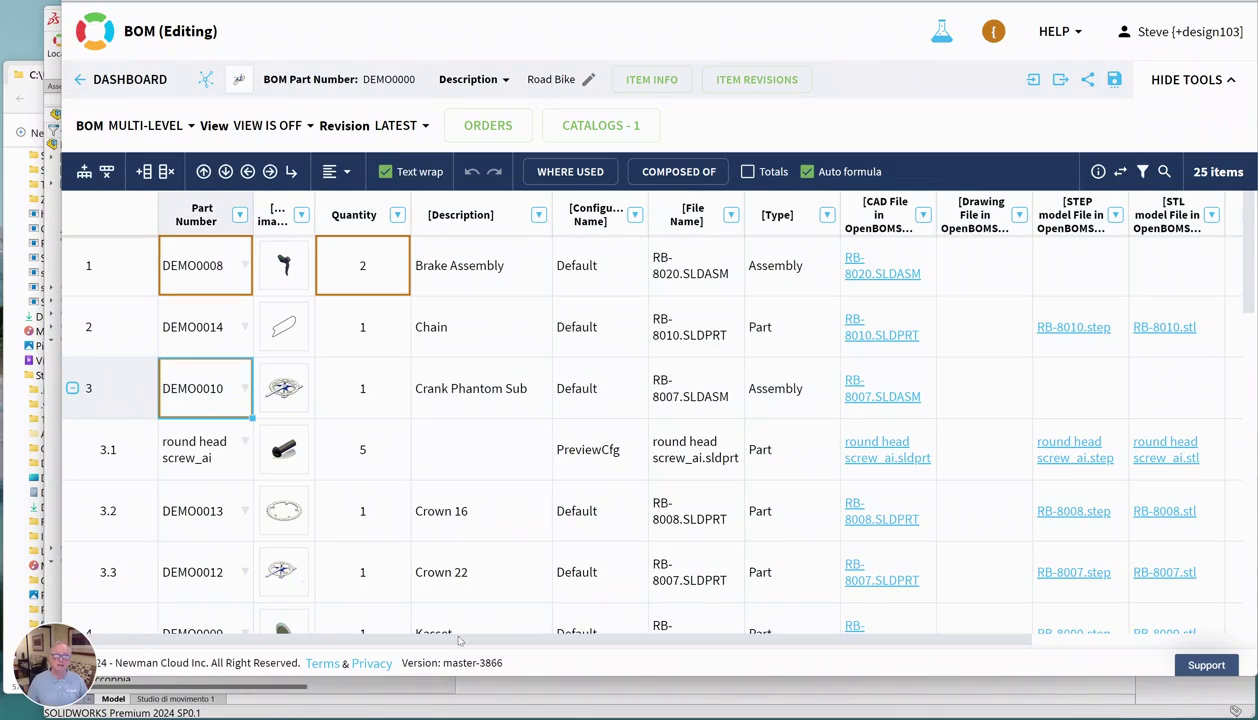
left_click_drag(583, 649, 789, 649)
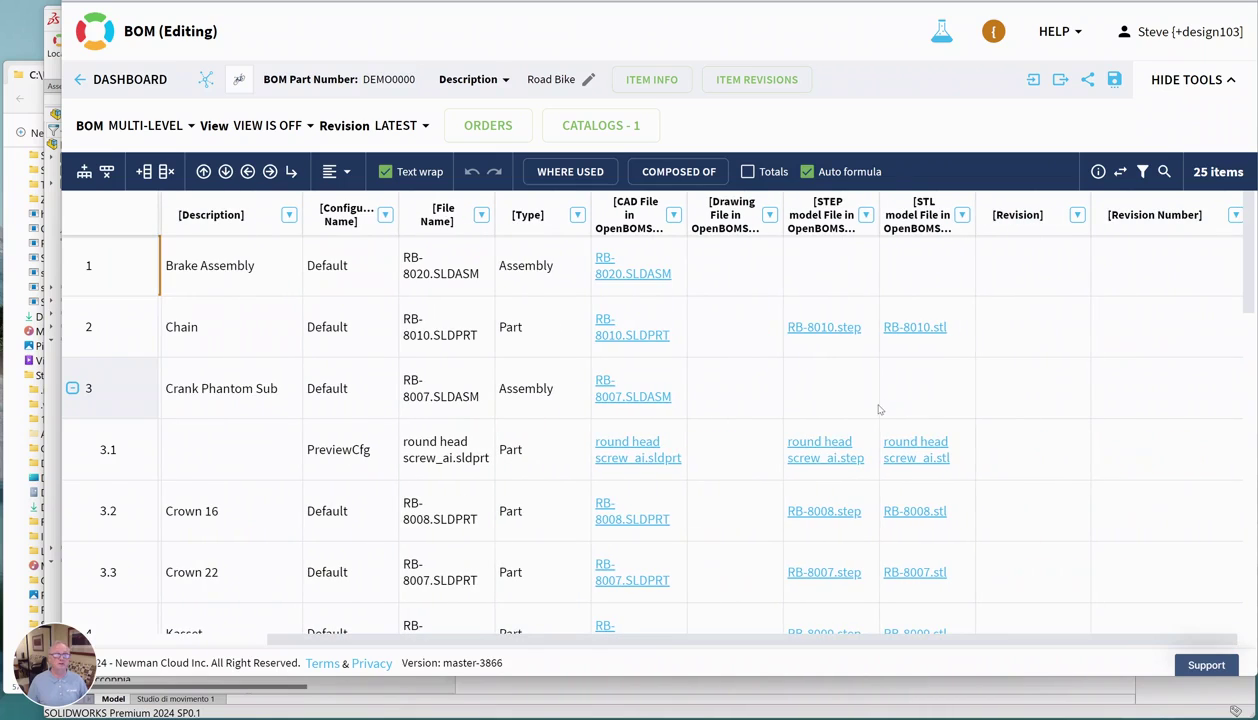
scroll(883, 415, "down", 3)
scroll(883, 415, "down", 15)
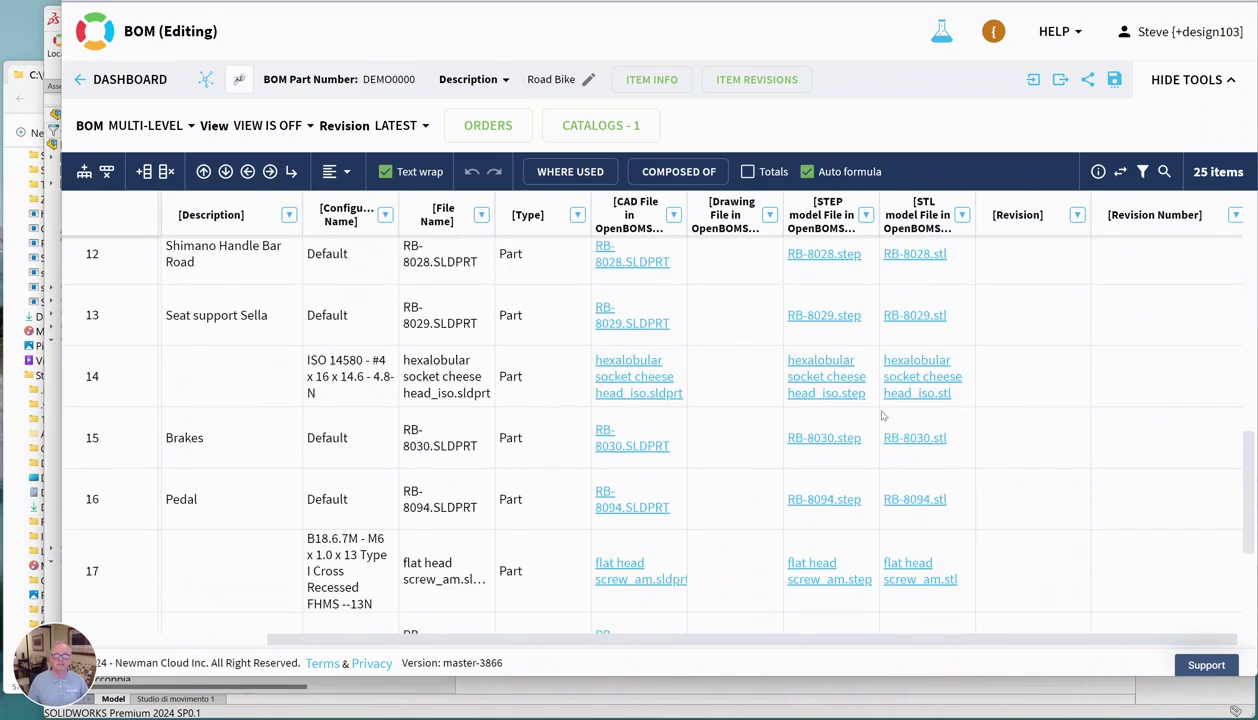
scroll(883, 415, "up", 12)
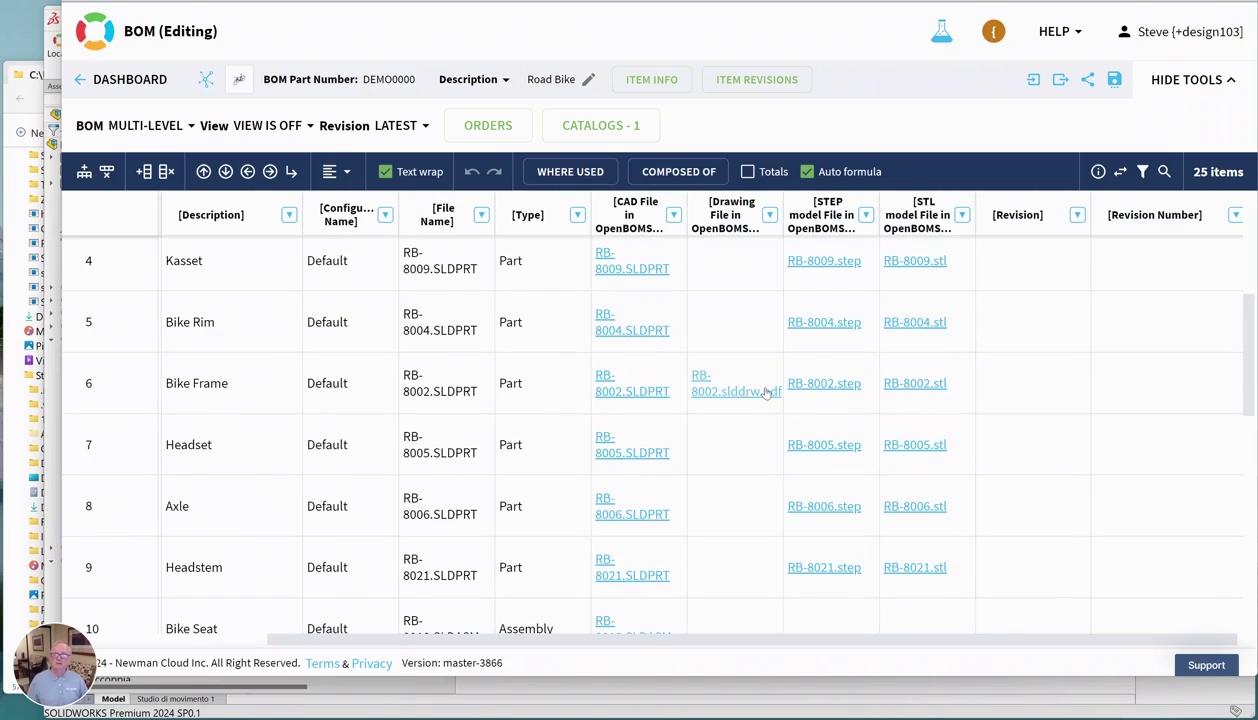
Step: Revisit the CAD–Design–BOM slide and the local RB-8001 folder, then return to the Workspace Manager in SOLIDWORKS
left_click(635, 2)
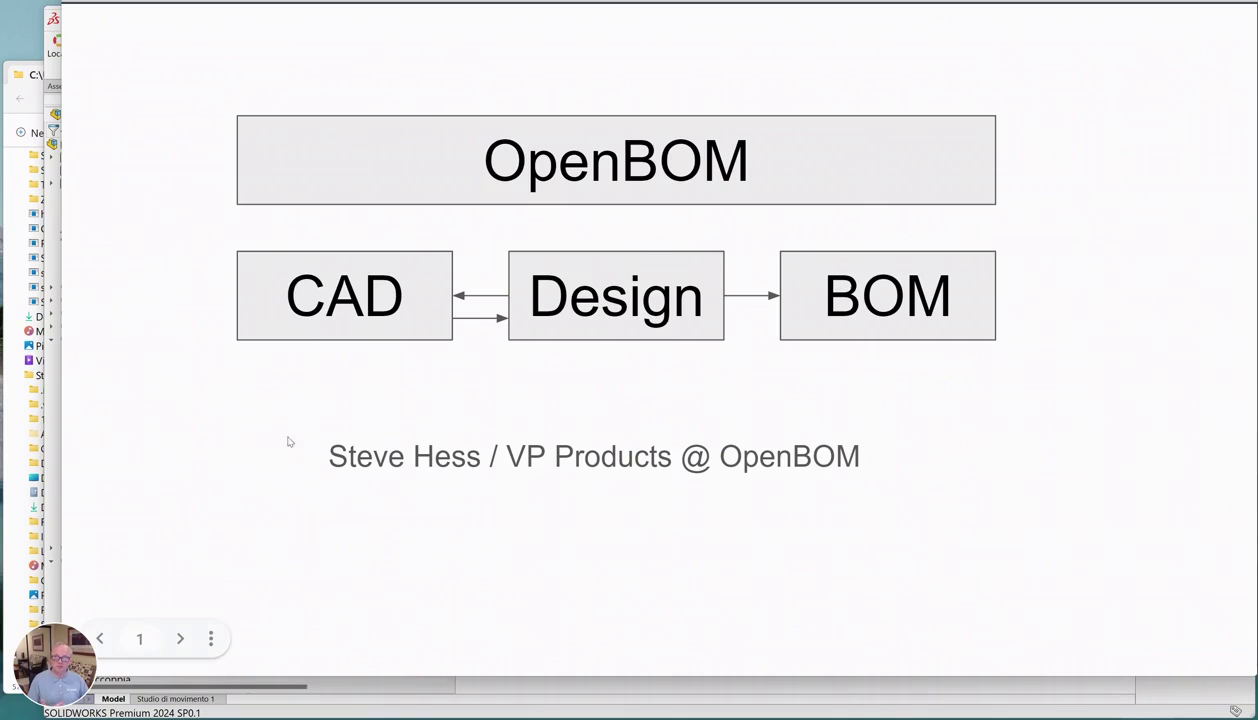
left_click(31, 79)
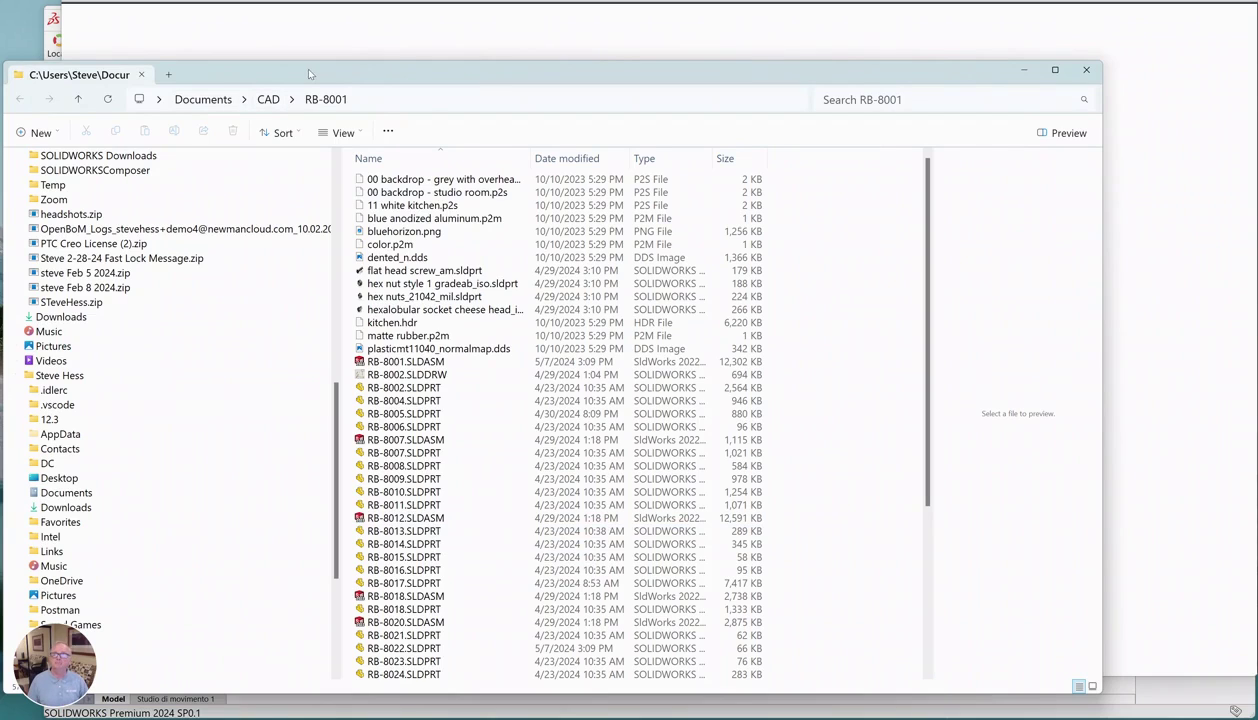
left_click(53, 18)
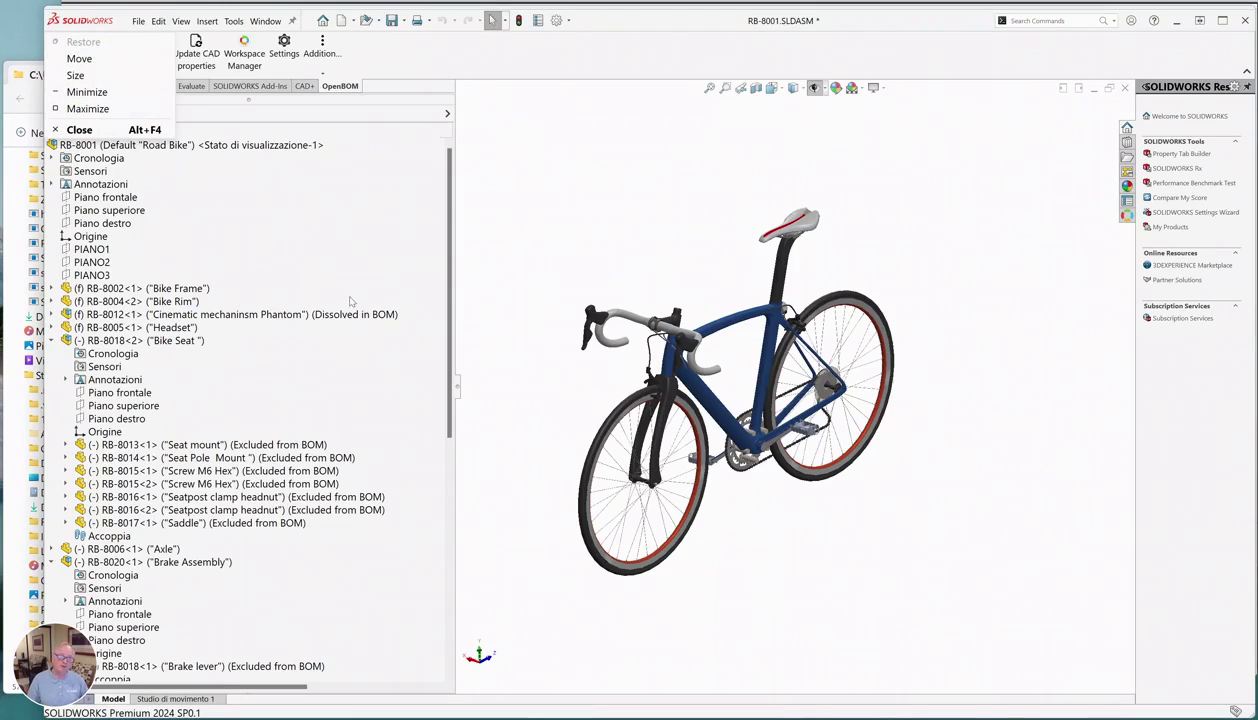
key("alt+Tab")
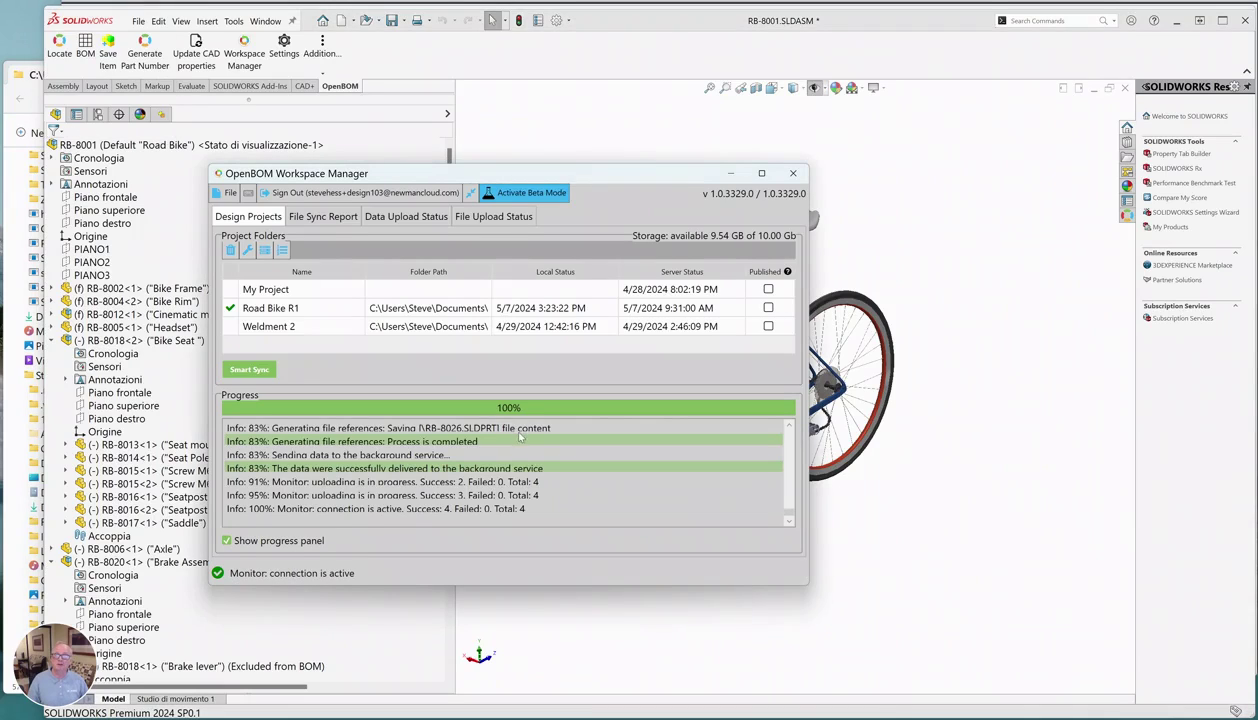